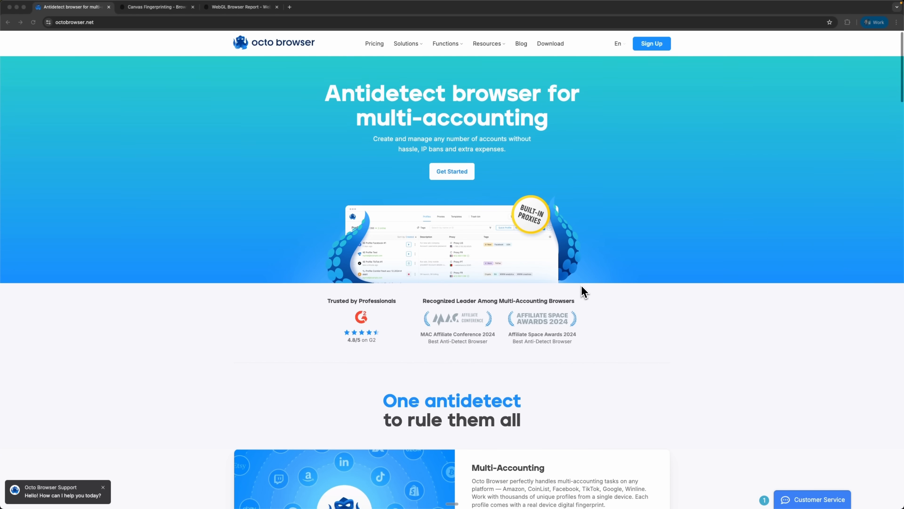
Read through the octobrowser.net homepage, covering its multi-accounting uses, profile and fingerprint features, API, blog posts, user reviews and partners.
{"action": "scroll", "coordinate": [580, 292], "scroll_direction": "down", "scroll_amount": 3}
{"action": "scroll", "coordinate": [584, 291], "scroll_direction": "down", "scroll_amount": 6}
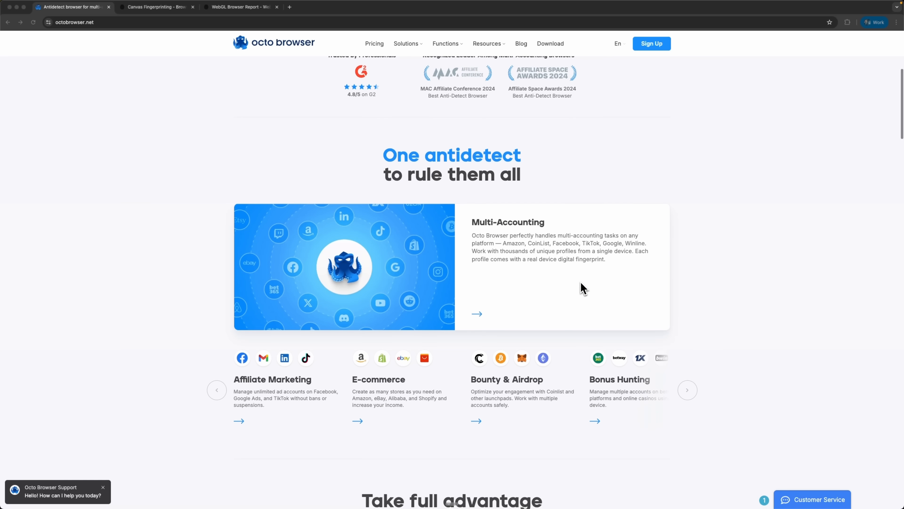
{"action": "scroll", "coordinate": [583, 288], "scroll_direction": "down", "scroll_amount": 3}
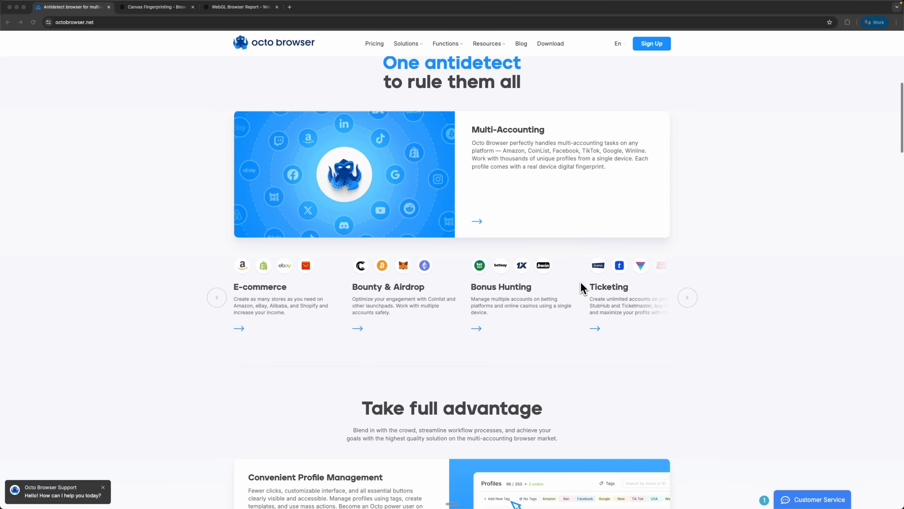
{"action": "scroll", "coordinate": [581, 287], "scroll_direction": "down", "scroll_amount": 6}
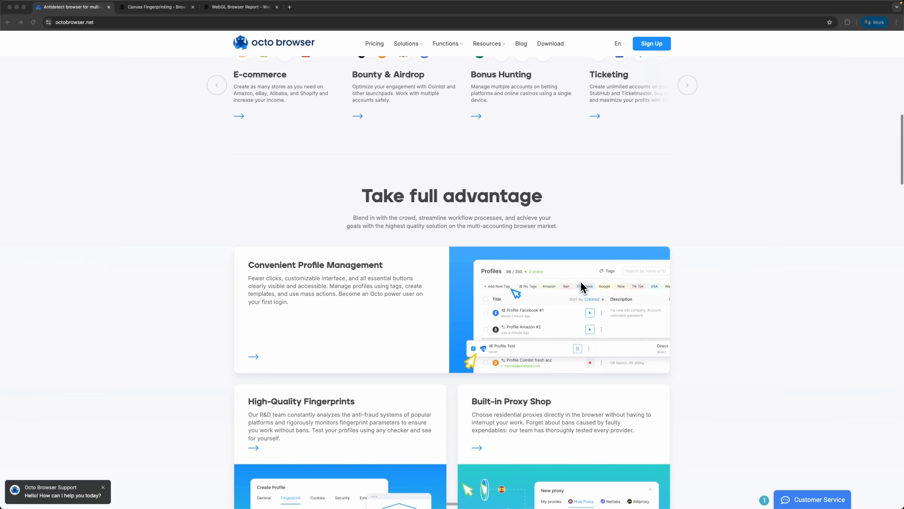
{"action": "scroll", "coordinate": [581, 281], "scroll_direction": "down", "scroll_amount": 2}
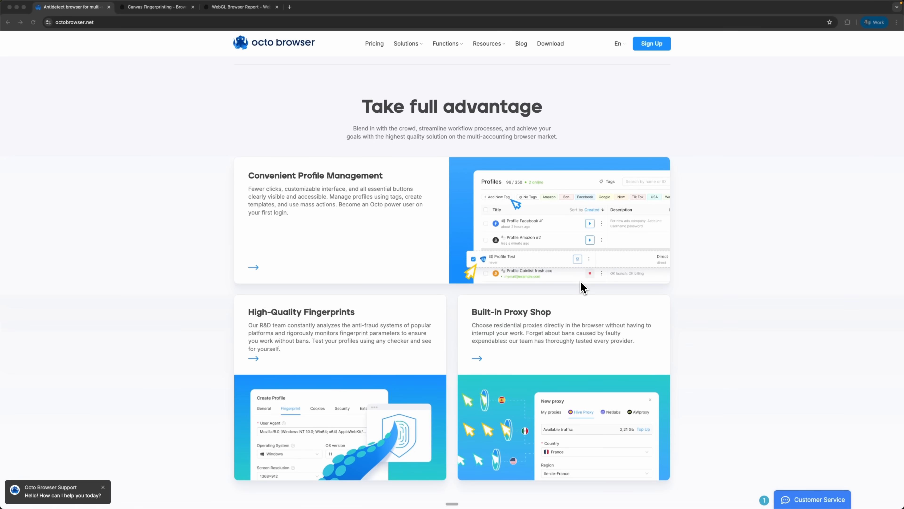
{"action": "scroll", "coordinate": [583, 287], "scroll_direction": "down", "scroll_amount": 1}
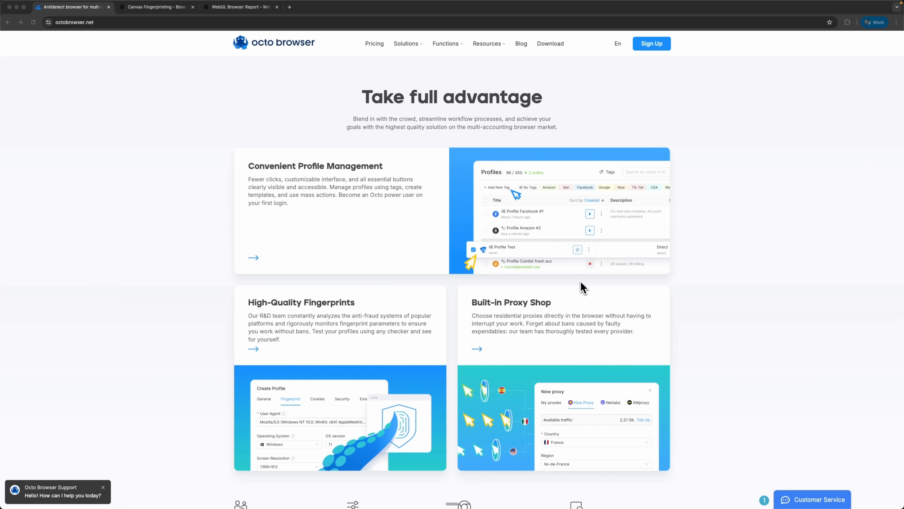
{"action": "scroll", "coordinate": [582, 288], "scroll_direction": "down", "scroll_amount": 2}
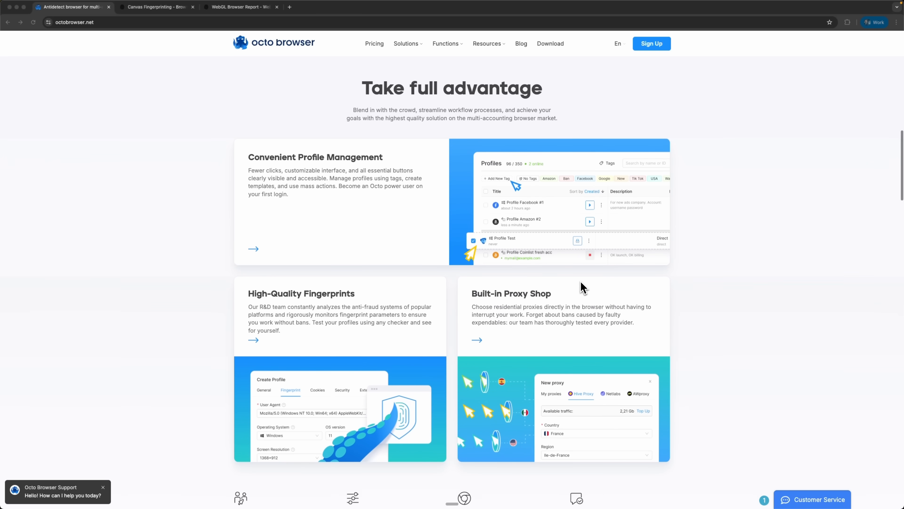
{"action": "scroll", "coordinate": [582, 283], "scroll_direction": "down", "scroll_amount": 2}
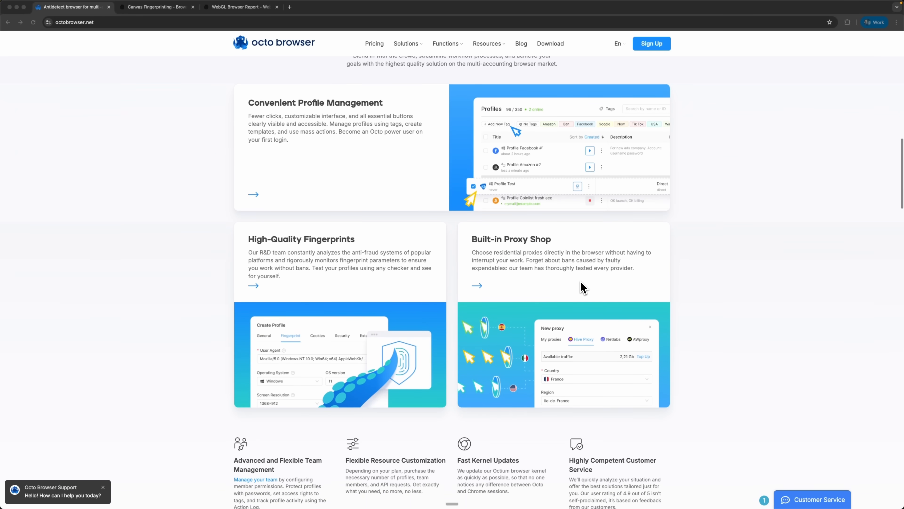
{"action": "scroll", "coordinate": [494, 260], "scroll_direction": "down", "scroll_amount": 10}
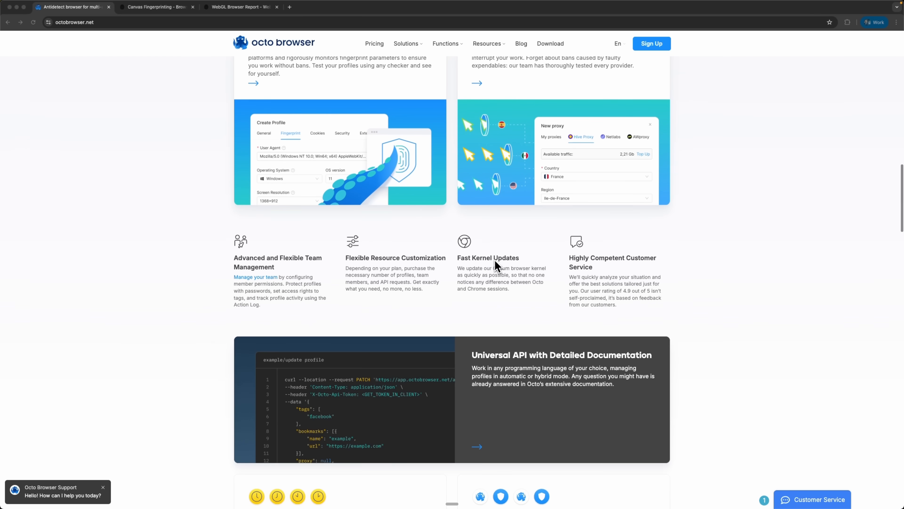
{"action": "scroll", "coordinate": [497, 266], "scroll_direction": "down", "scroll_amount": 5}
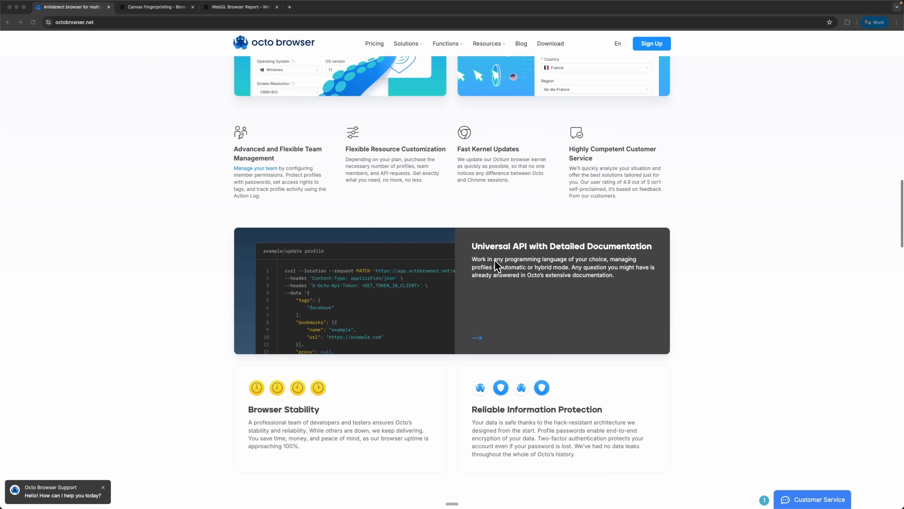
{"action": "scroll", "coordinate": [497, 266], "scroll_direction": "down", "scroll_amount": 2}
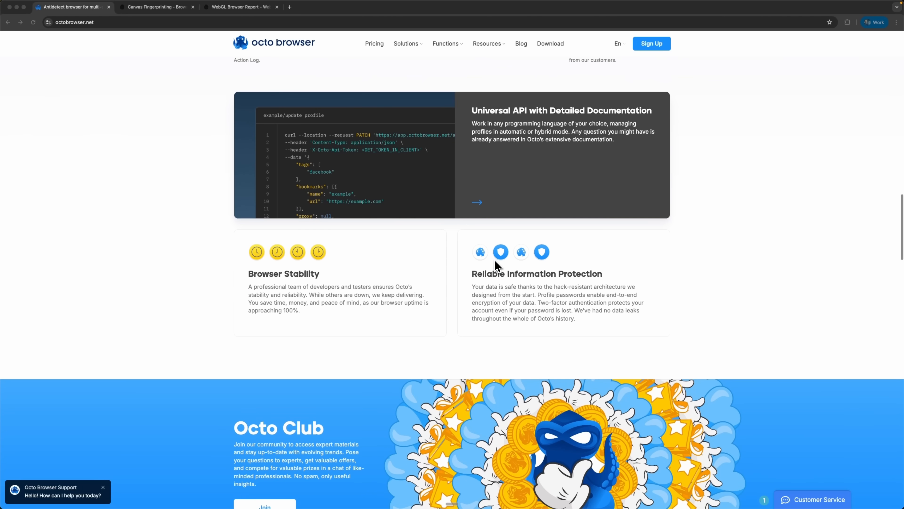
{"action": "scroll", "coordinate": [480, 239], "scroll_direction": "down", "scroll_amount": 5}
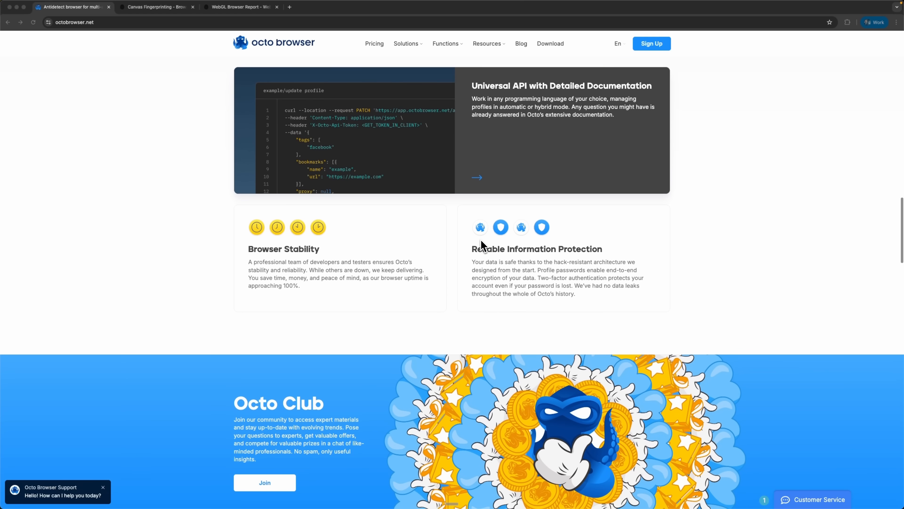
{"action": "scroll", "coordinate": [481, 245], "scroll_direction": "down", "scroll_amount": 12}
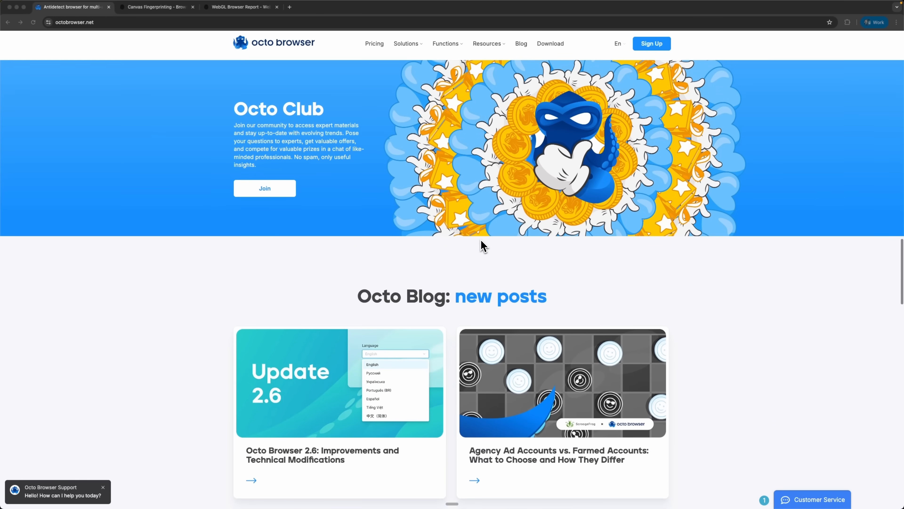
{"action": "scroll", "coordinate": [481, 245], "scroll_direction": "down", "scroll_amount": 3}
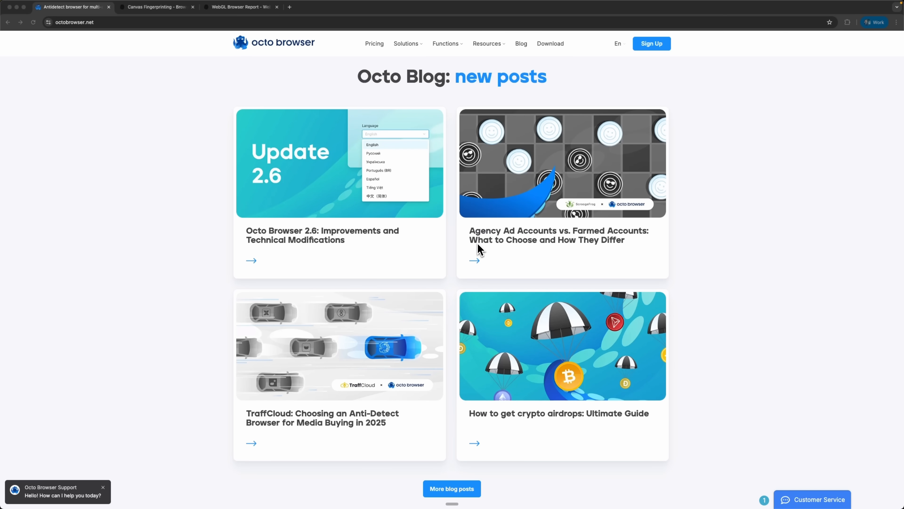
{"action": "scroll", "coordinate": [481, 249], "scroll_direction": "down", "scroll_amount": 12}
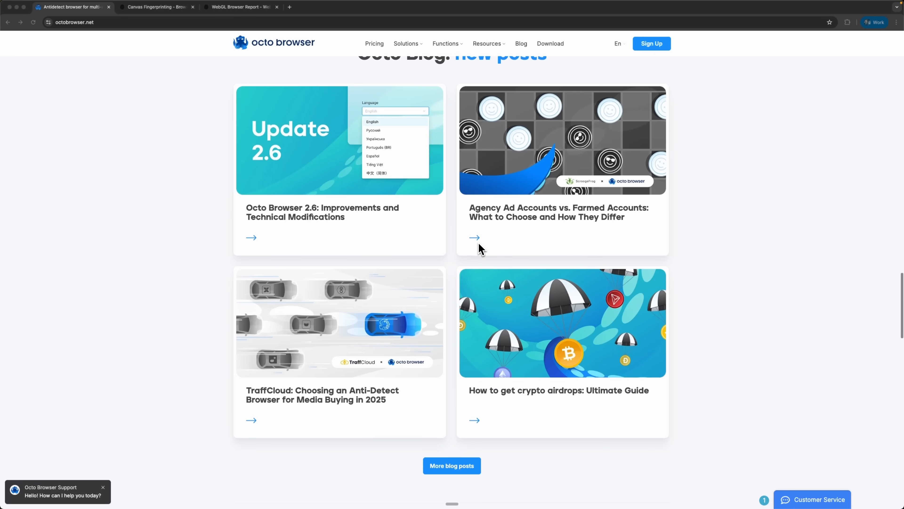
{"action": "scroll", "coordinate": [481, 249], "scroll_direction": "down", "scroll_amount": 3}
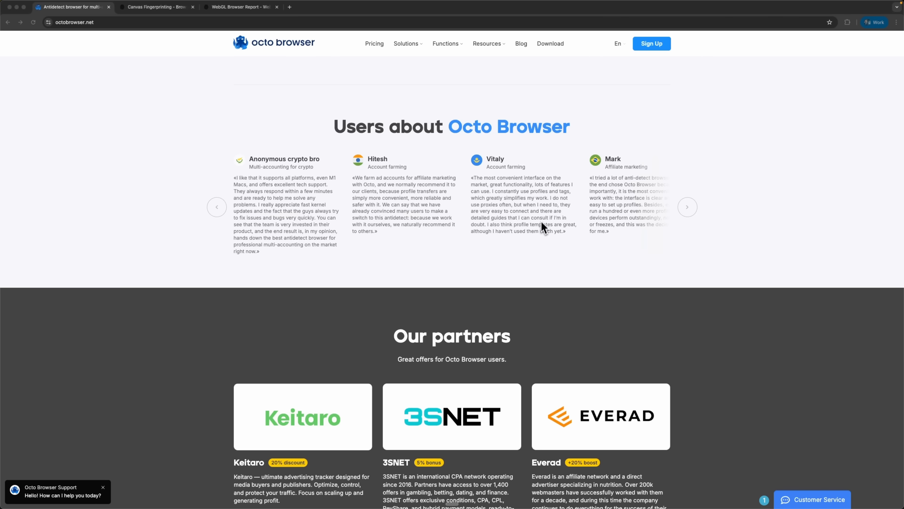
{"action": "scroll", "coordinate": [545, 254], "scroll_direction": "down", "scroll_amount": 5}
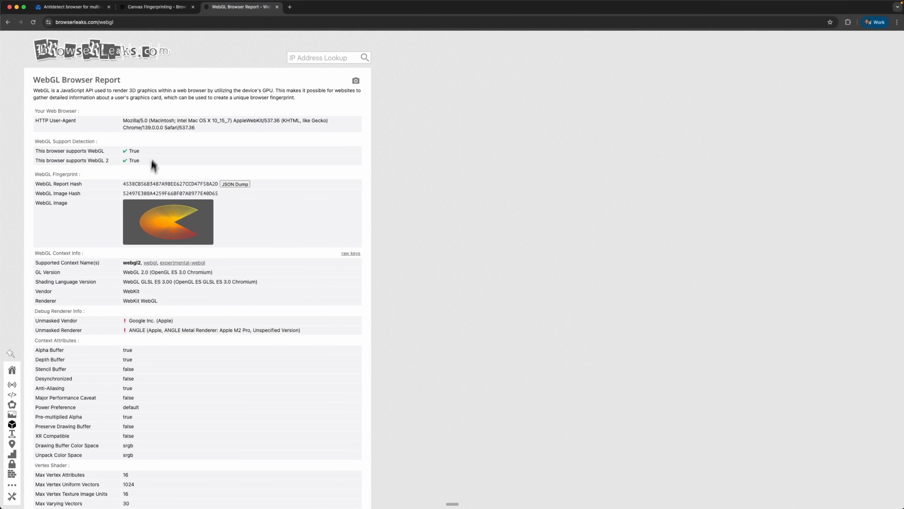
Examine the BrowserLeaks Canvas Fingerprinting results and the WebGL Browser Report down to its supported extensions.
{"action": "left_click", "coordinate": [154, 7]}
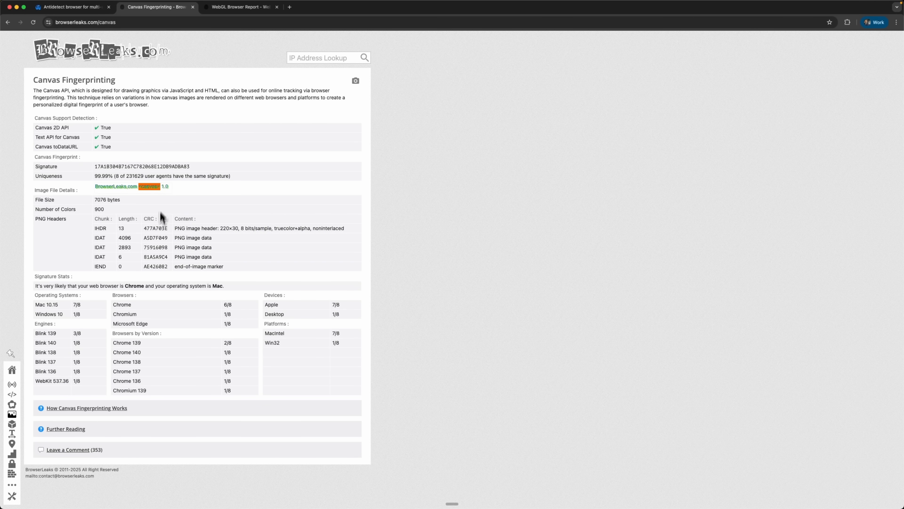
{"action": "left_click", "coordinate": [241, 10]}
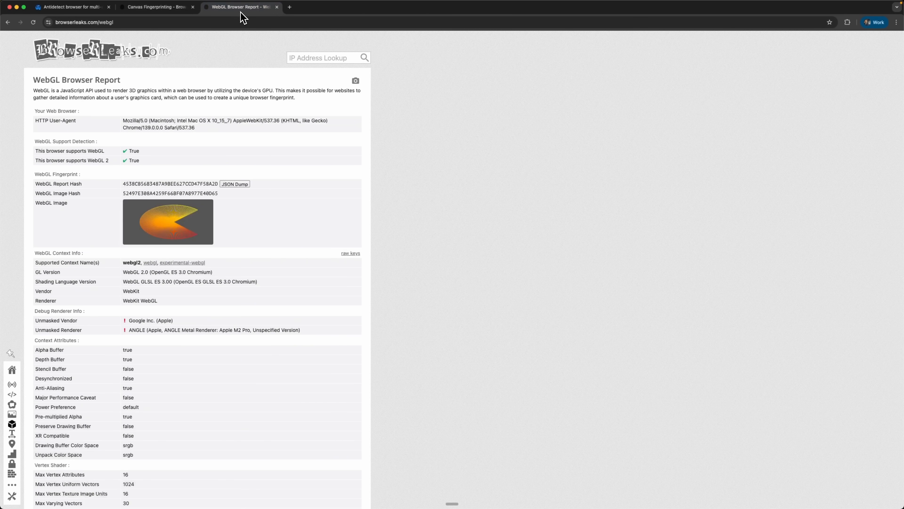
{"action": "scroll", "coordinate": [236, 231], "scroll_direction": "down", "scroll_amount": 12}
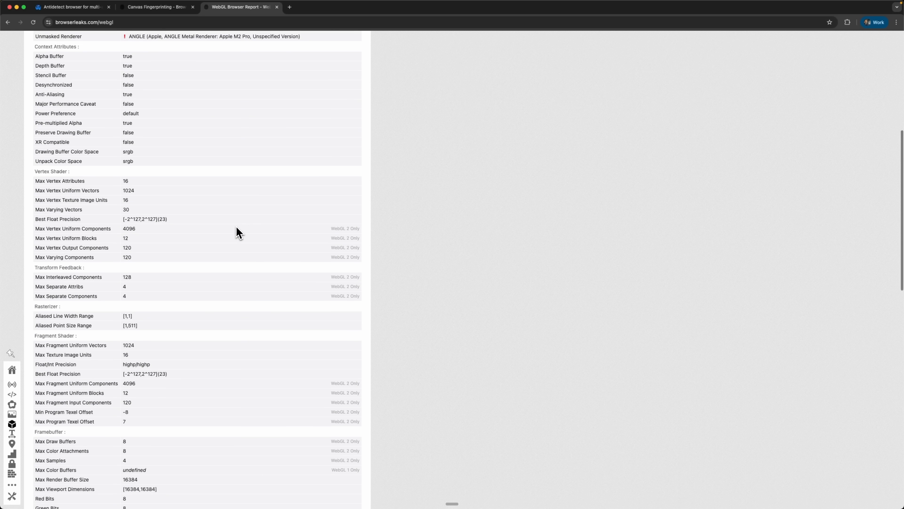
{"action": "scroll", "coordinate": [238, 232], "scroll_direction": "down", "scroll_amount": 13}
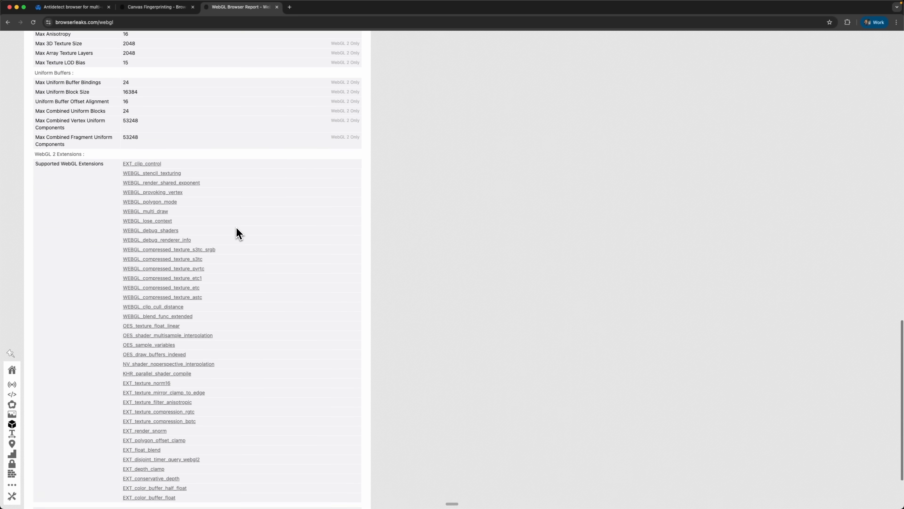
{"action": "scroll", "coordinate": [238, 233], "scroll_direction": "down", "scroll_amount": 2}
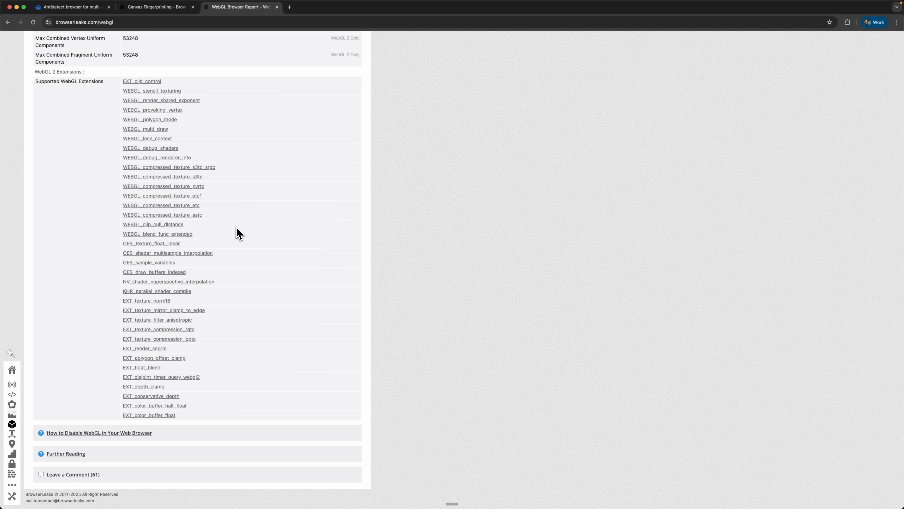
{"action": "left_click", "coordinate": [155, 7]}
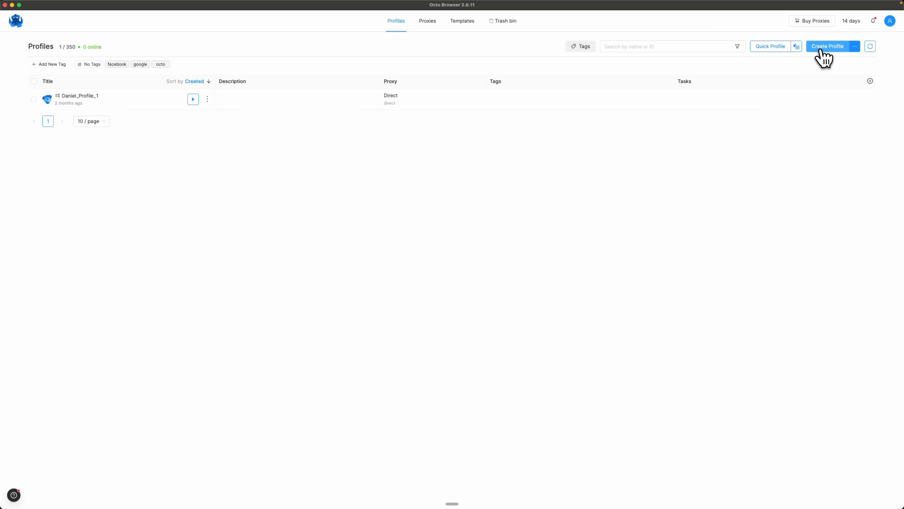
In the Octo Browser app, start a new profile named Client_Nike_Facebook_Ads with the description "Nike Facebook advertising campaign management".
{"action": "left_click", "coordinate": [819, 48]}
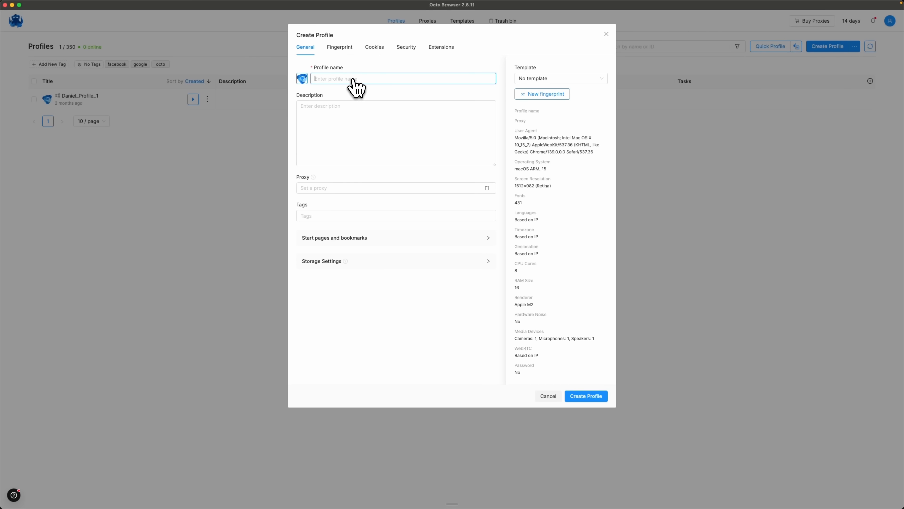
{"action": "type", "text": "Client_Nike_Facebook_Ads"}
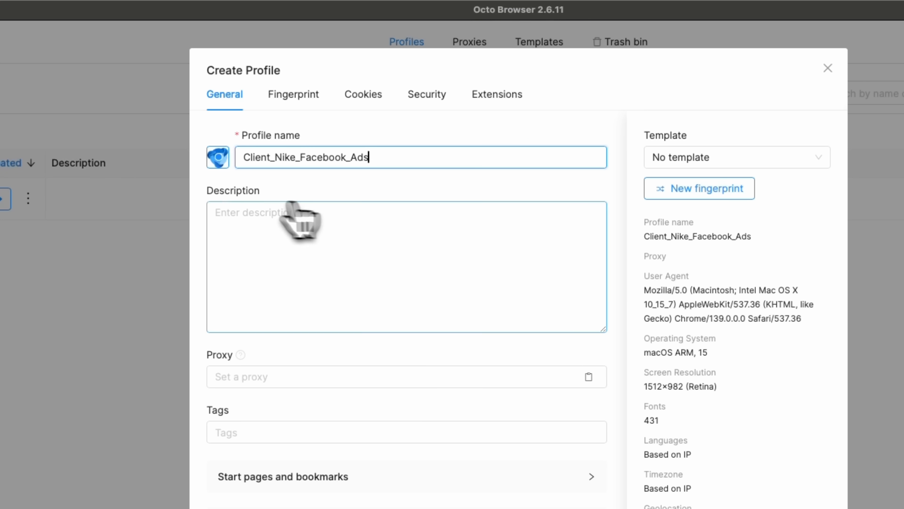
{"action": "left_click", "coordinate": [340, 328]}
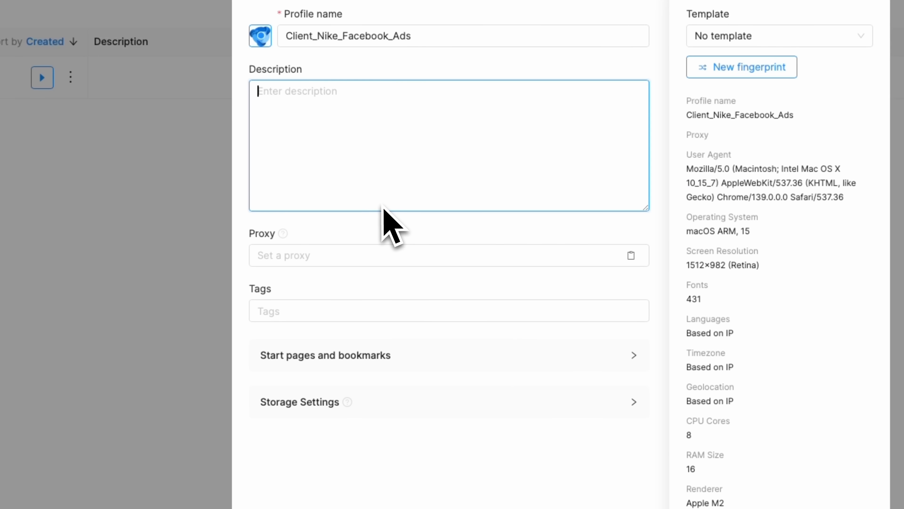
{"action": "type", "text": "Nike Facebook advertising campaign management"}
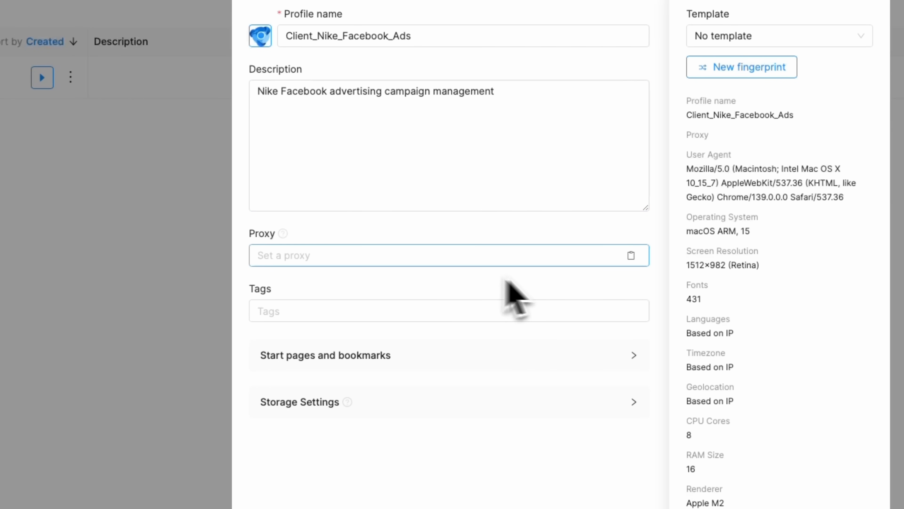
Assign the profile a new residential Hive Proxy located in United States, Arkansas, Little Rock.
{"action": "left_click", "coordinate": [374, 255]}
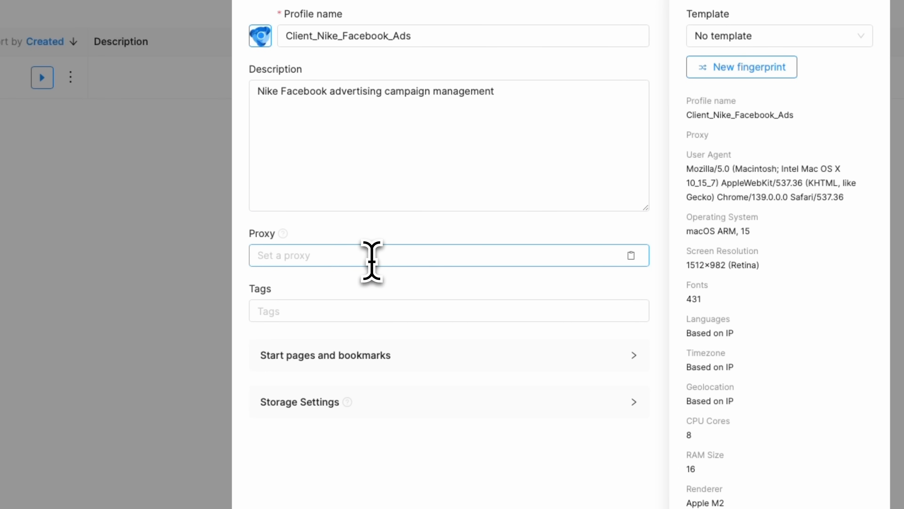
{"action": "left_click", "coordinate": [371, 260]}
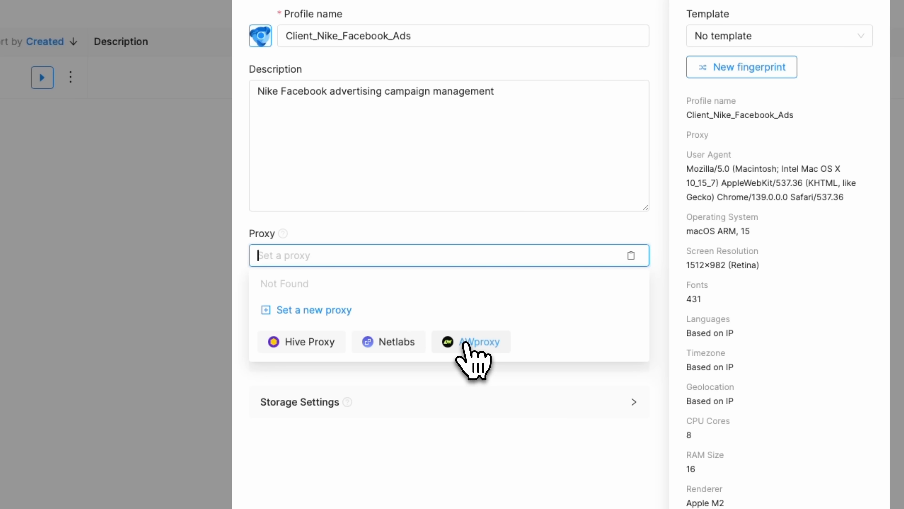
{"action": "left_click", "coordinate": [322, 310]}
{"action": "left_click", "coordinate": [660, 134]}
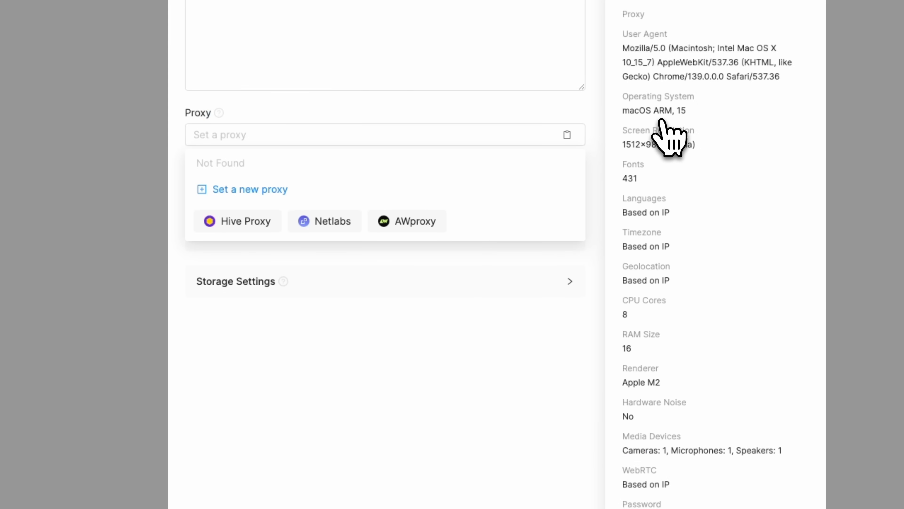
{"action": "left_click", "coordinate": [245, 225]}
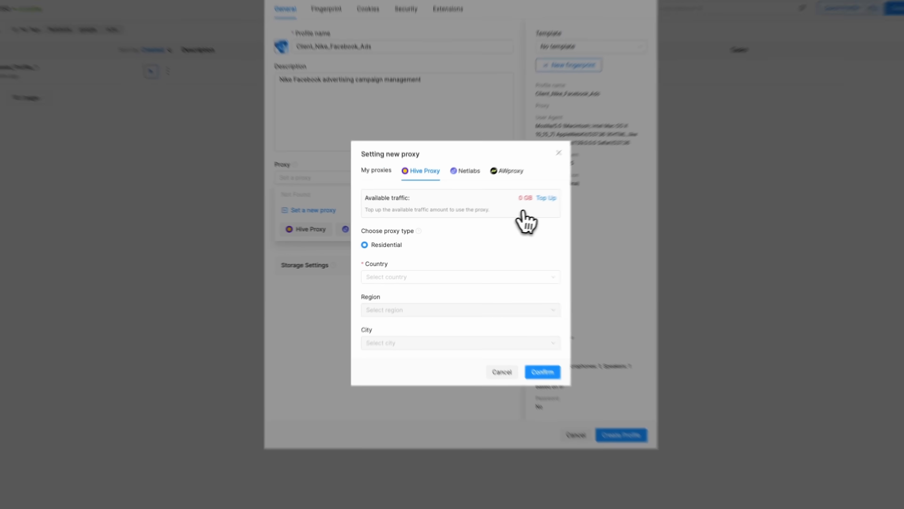
{"action": "left_click", "coordinate": [505, 271]}
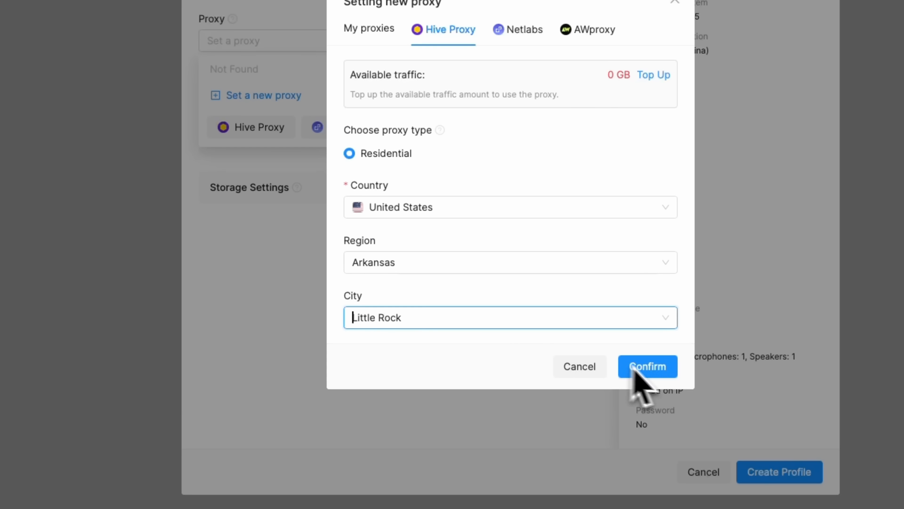
{"action": "left_click", "coordinate": [525, 351]}
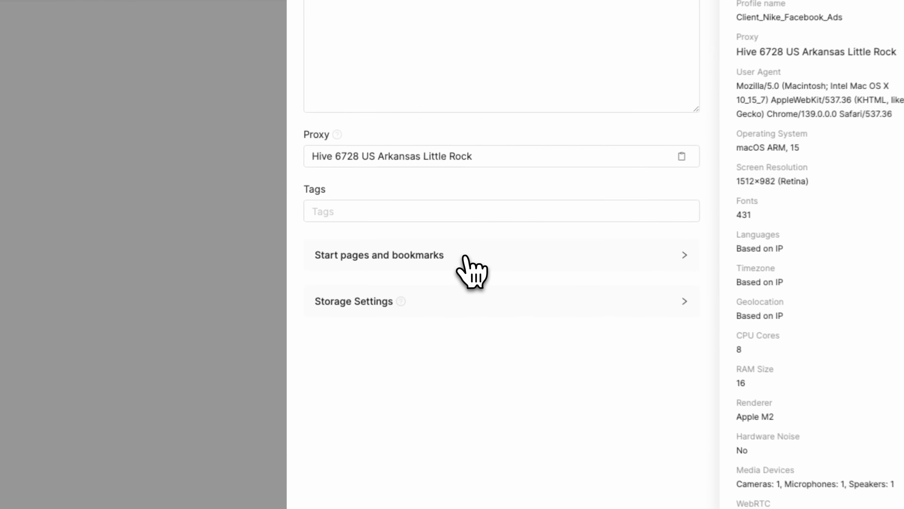
Review the new profile's start page, storage and fingerprint settings, including its user agent, template and connected device options.
{"action": "left_click", "coordinate": [465, 255]}
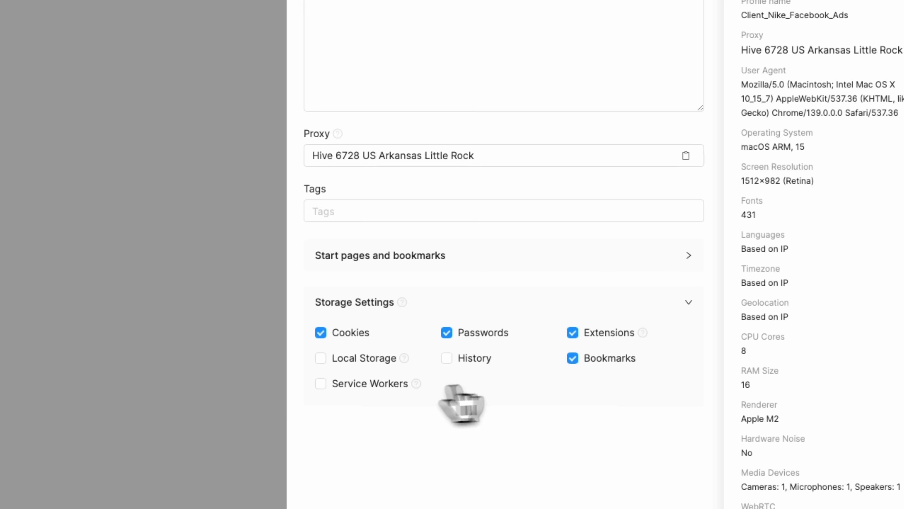
{"action": "left_click", "coordinate": [424, 101]}
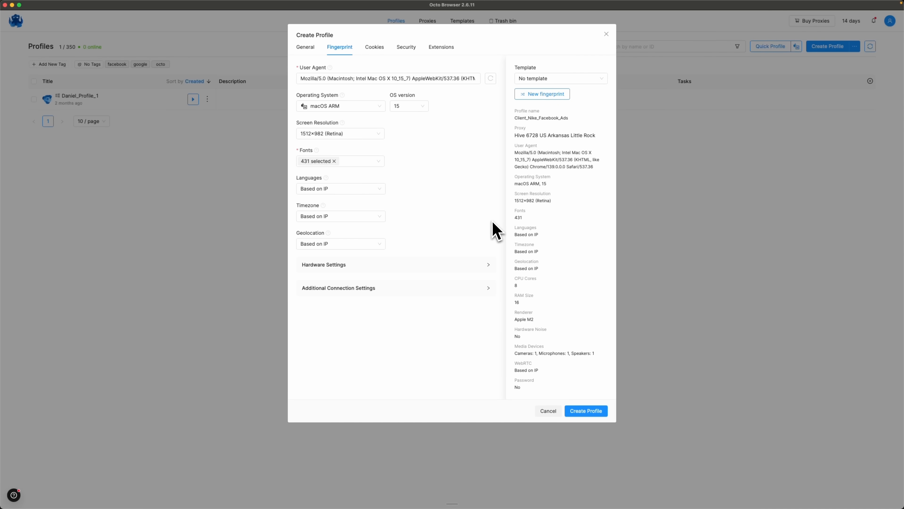
{"action": "left_click_drag", "start_coordinate": [411, 78], "coordinate": [437, 79]}
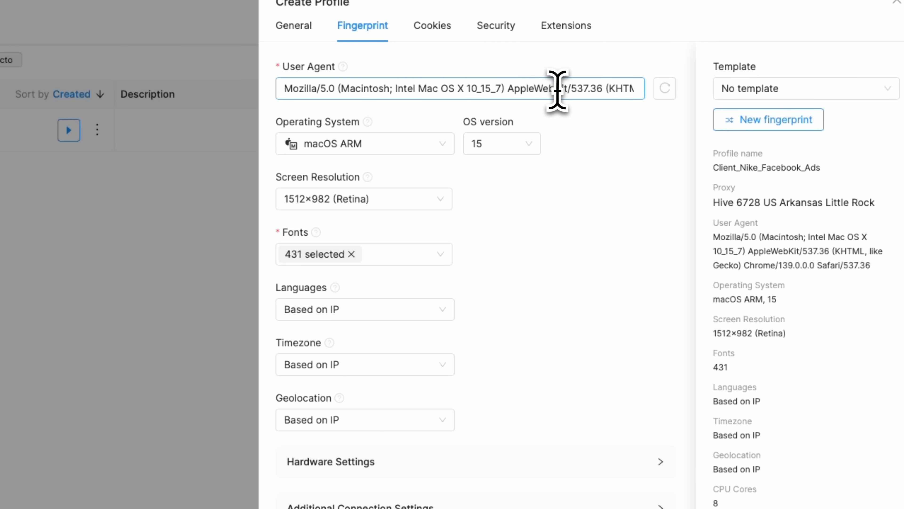
{"action": "key", "text": "super+a"}
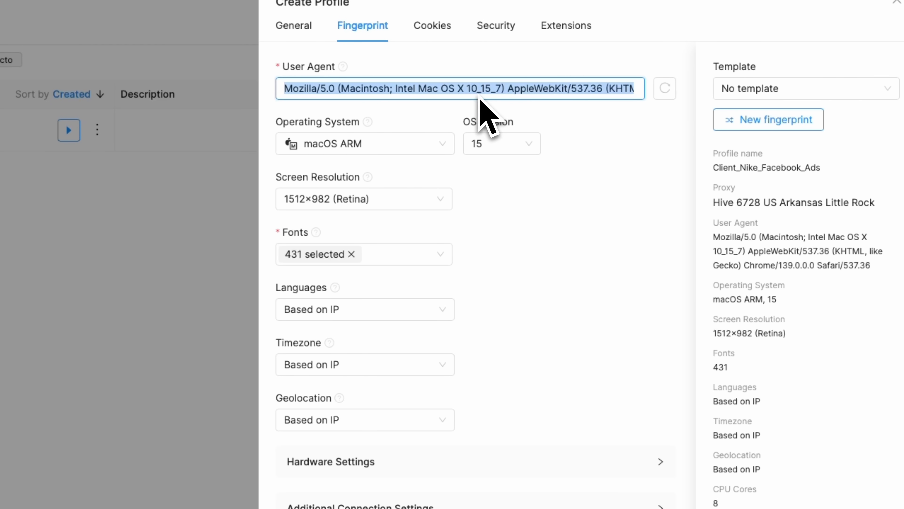
{"action": "left_click", "coordinate": [580, 137]}
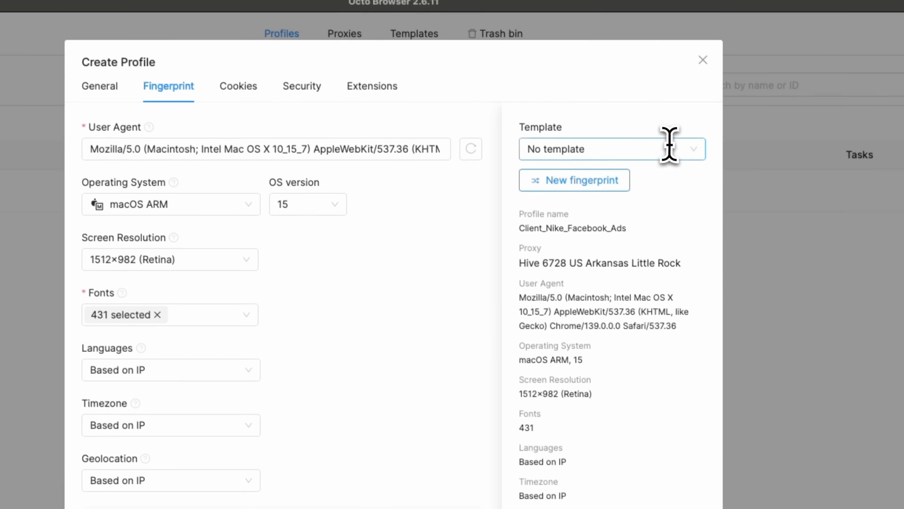
{"action": "left_click", "coordinate": [669, 149]}
{"action": "left_click", "coordinate": [587, 264]}
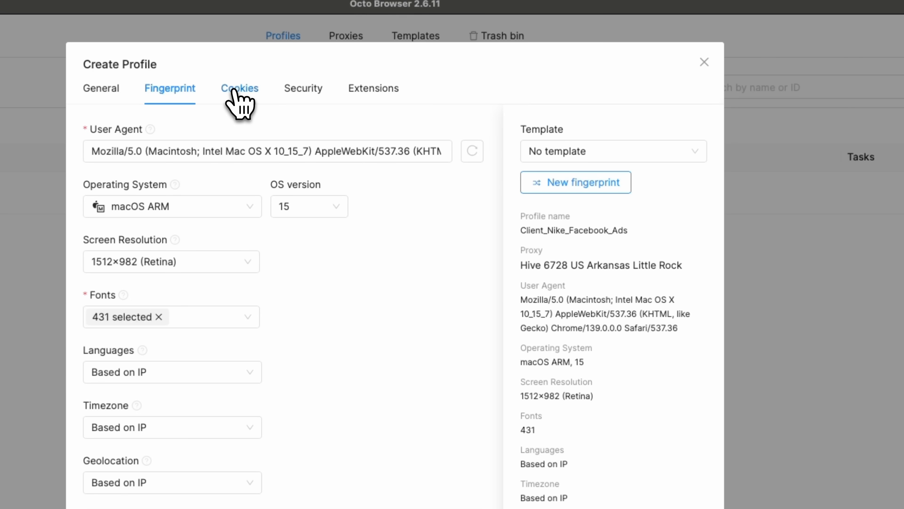
Check the profile's cookie, password protection and extension settings without changing them, and create the profile.
{"action": "left_click", "coordinate": [238, 91]}
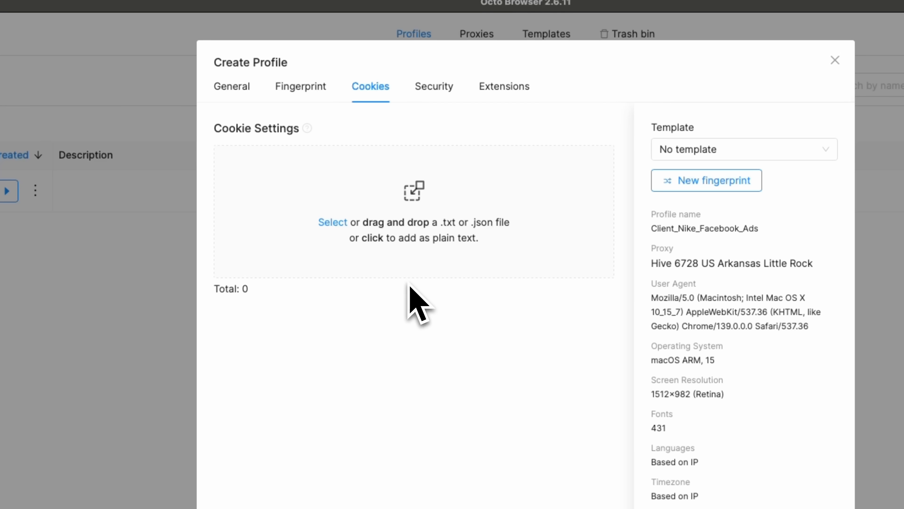
{"action": "left_click", "coordinate": [439, 93]}
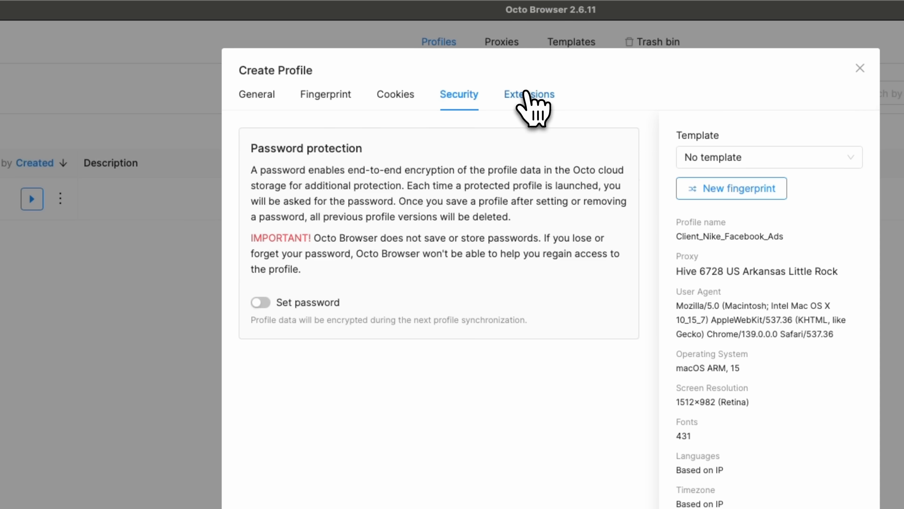
{"action": "left_click", "coordinate": [528, 96]}
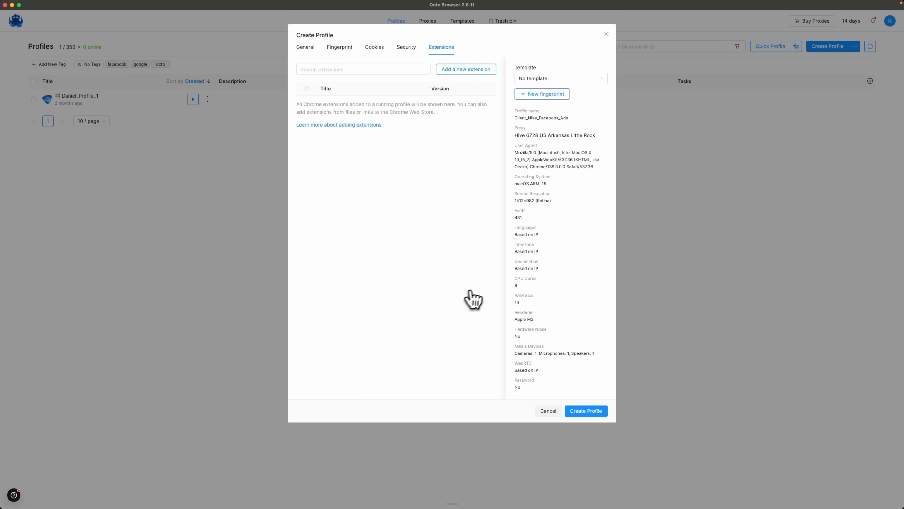
{"action": "left_click", "coordinate": [594, 413]}
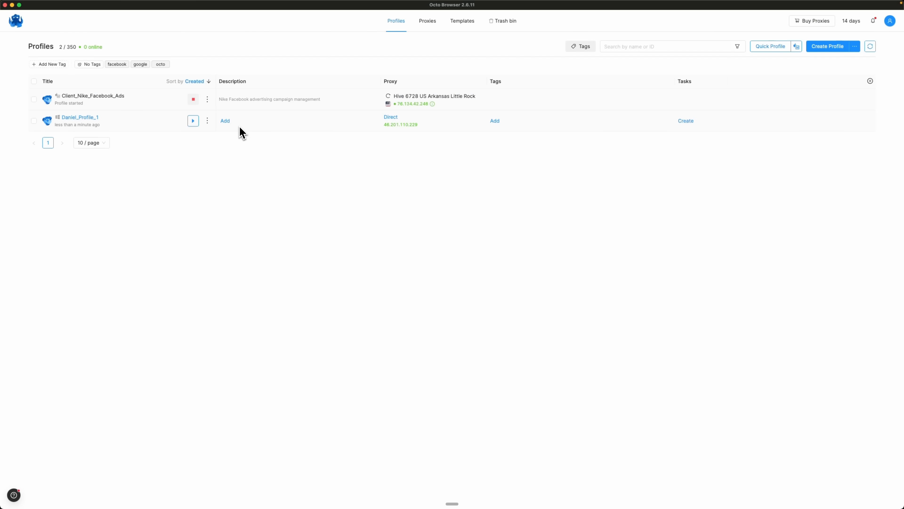
Launch the older existing profile and compare the BrowserLeaks canvas and WebGL reports across both profiles and the regular browser.
{"action": "left_click", "coordinate": [193, 124]}
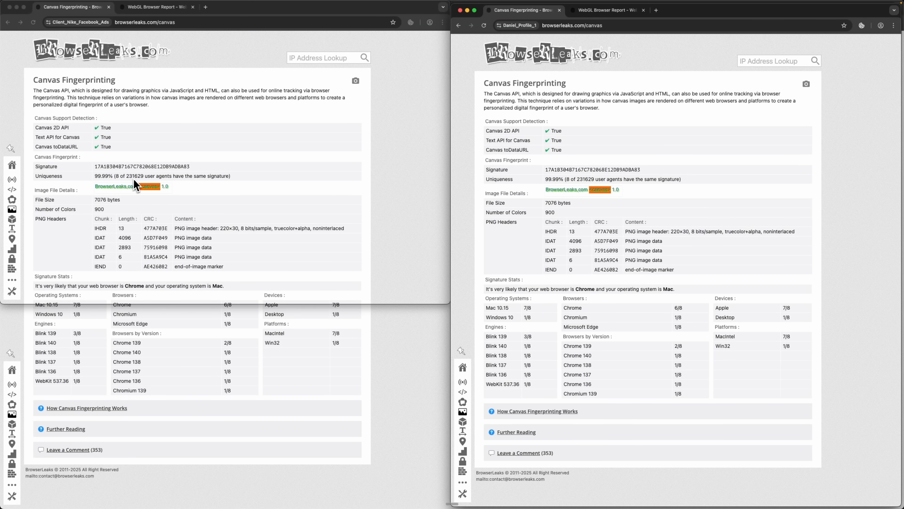
{"action": "key", "text": "ctrl+Tab"}
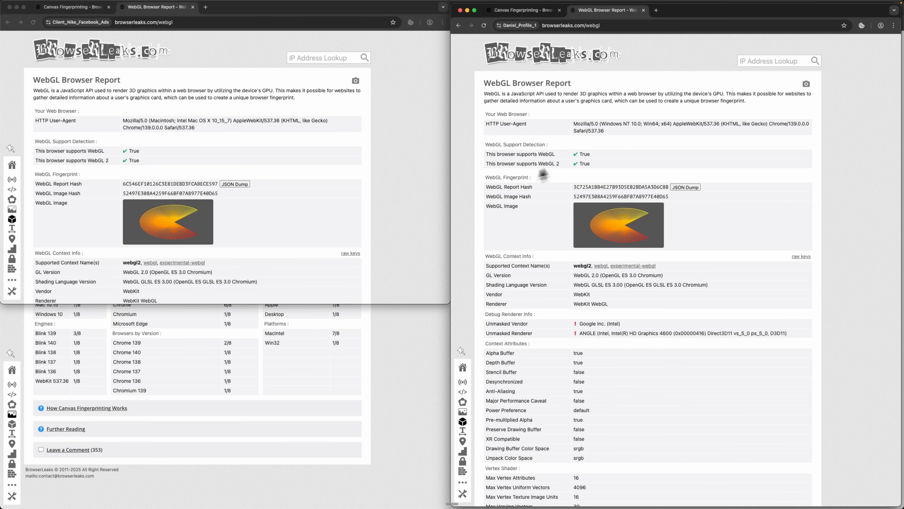
{"action": "left_click", "coordinate": [336, 11]}
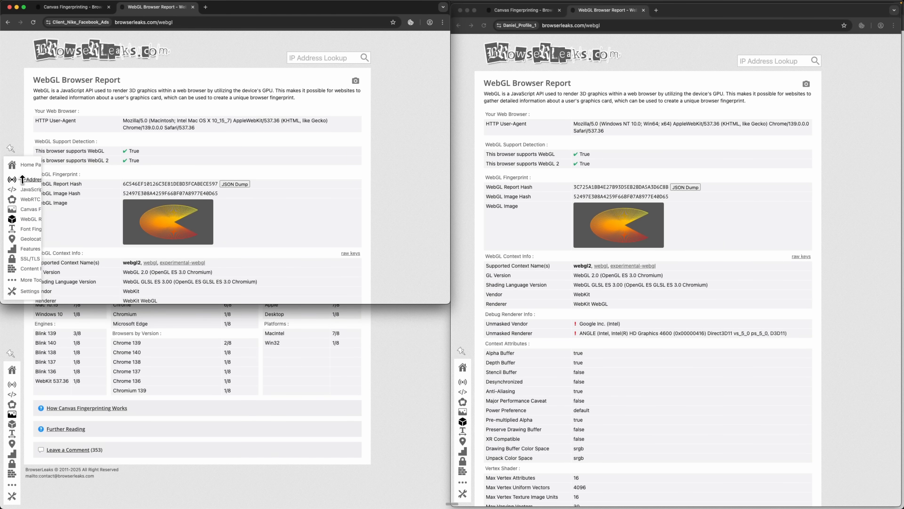
{"action": "mouse_move", "coordinate": [18, 181]}
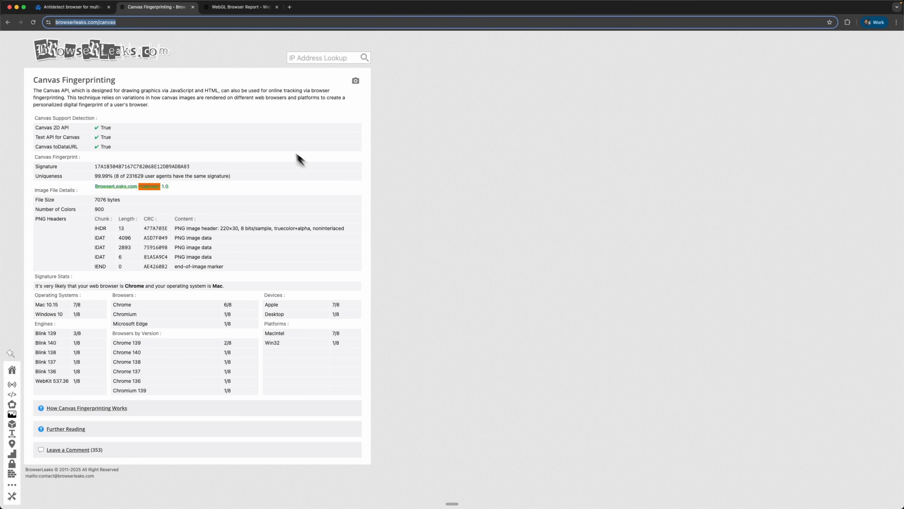
{"action": "left_click", "coordinate": [240, 7]}
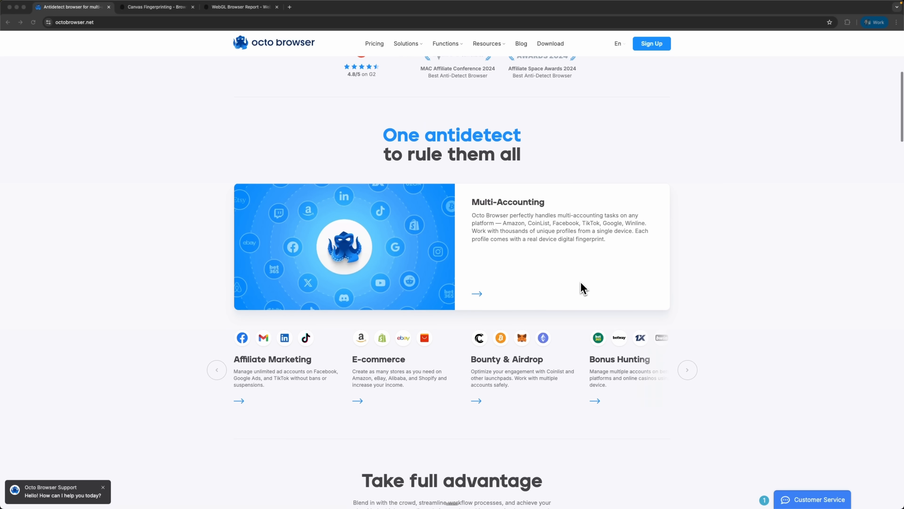
Look through the multi-accounting use cases and the profile management features on the octobrowser.net homepage.
{"action": "scroll", "coordinate": [581, 284], "scroll_direction": "down", "scroll_amount": 1}
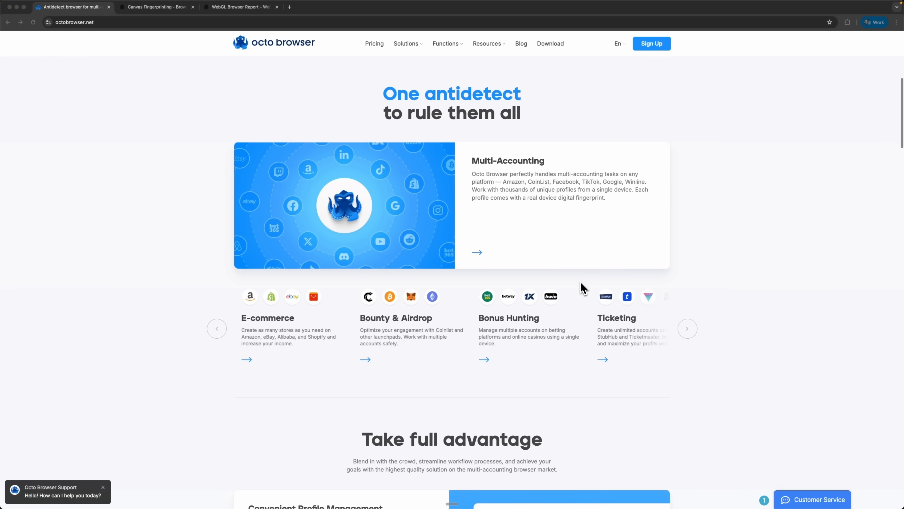
{"action": "scroll", "coordinate": [581, 284], "scroll_direction": "down", "scroll_amount": 5}
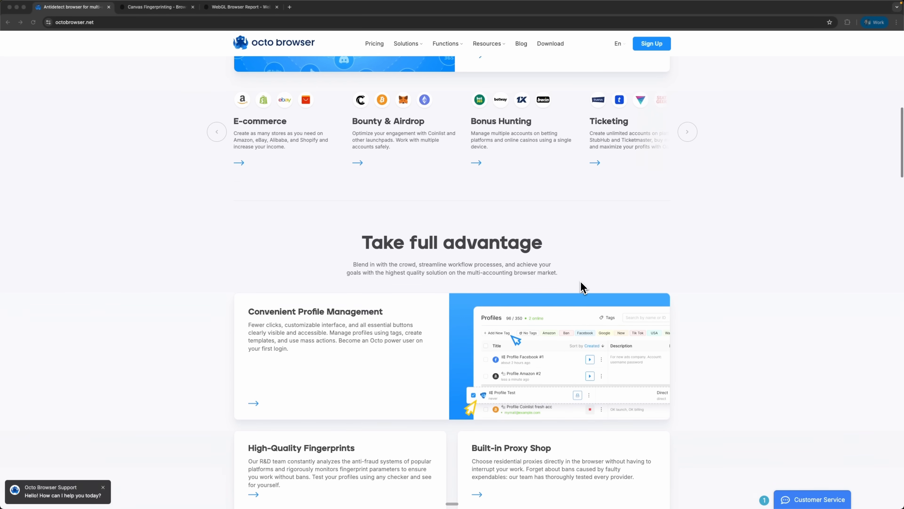
{"action": "scroll", "coordinate": [581, 285], "scroll_direction": "down", "scroll_amount": 5}
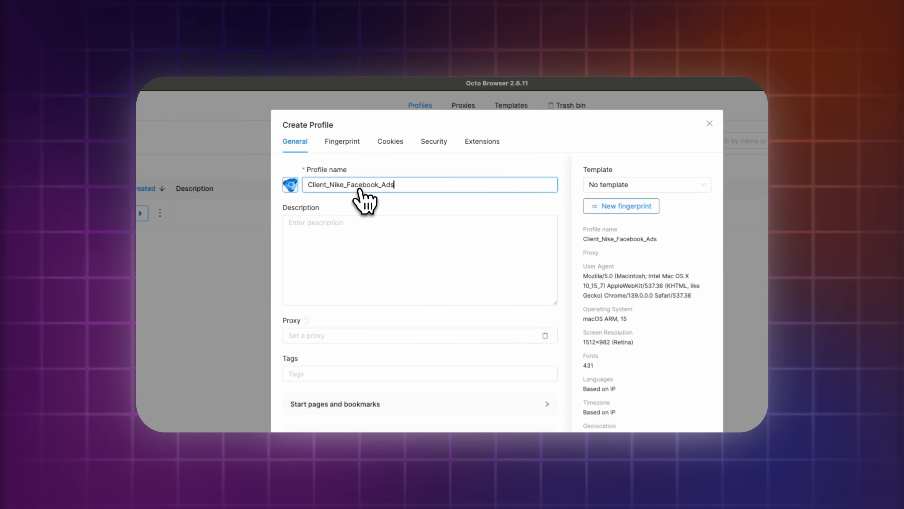
Enter "Nike Facebook advertising campaign management" as the description of the Client_Nike_Facebook_Ads profile.
{"action": "left_click", "coordinate": [529, 279]}
{"action": "type", "text": "Nike Facebook advertising campaign management"}
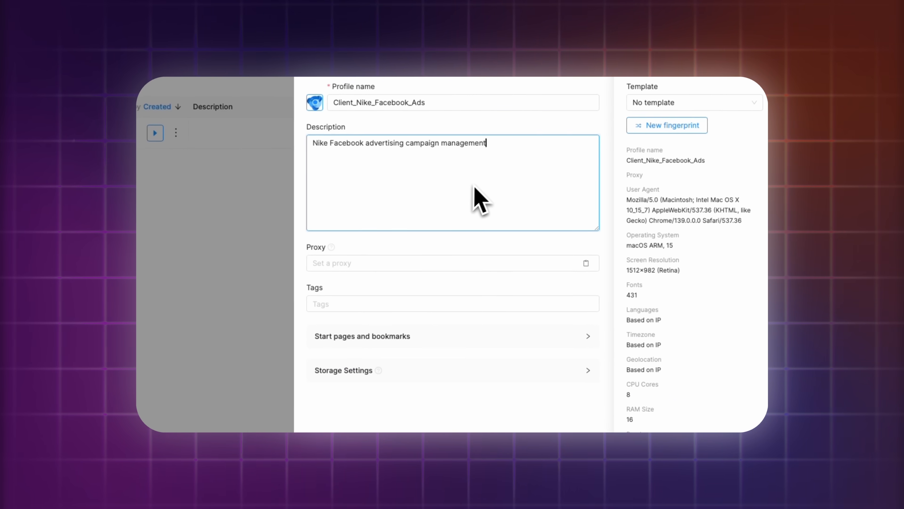